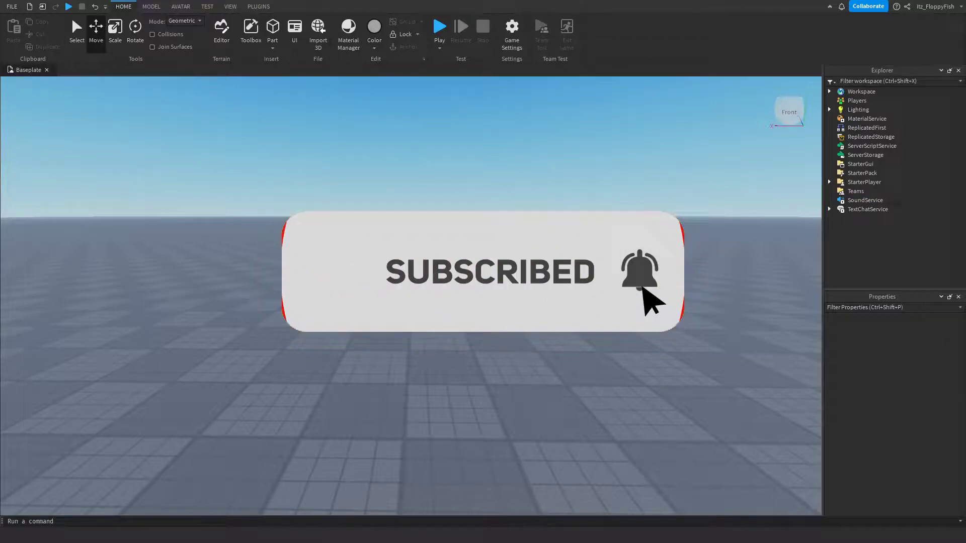
Insert a new ScreenGui object under StarterGui in the Explorer
click(231, 6)
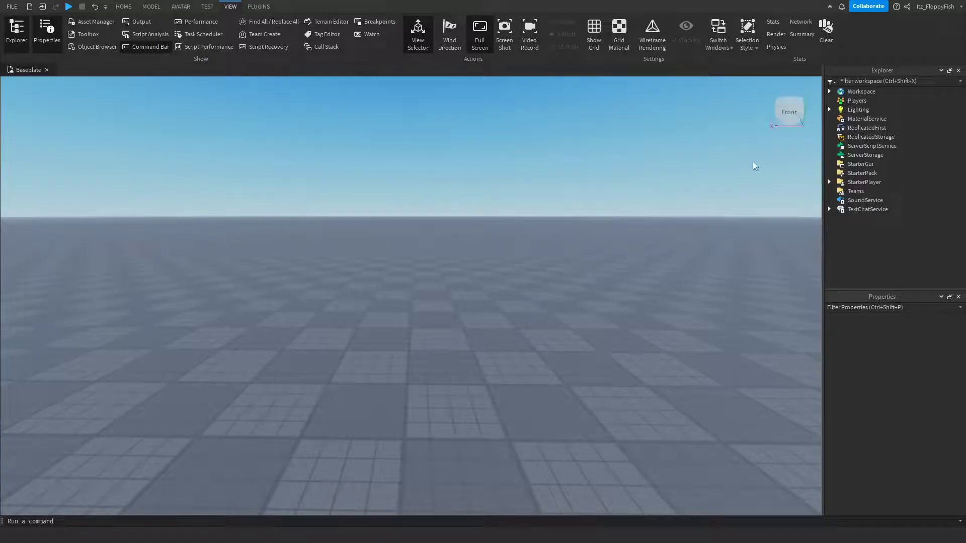
click(880, 164)
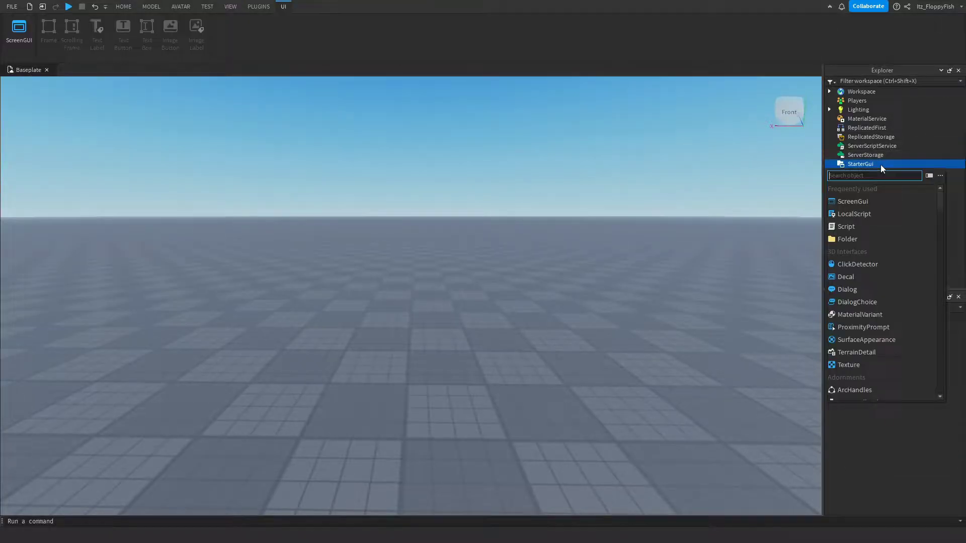
click(859, 204)
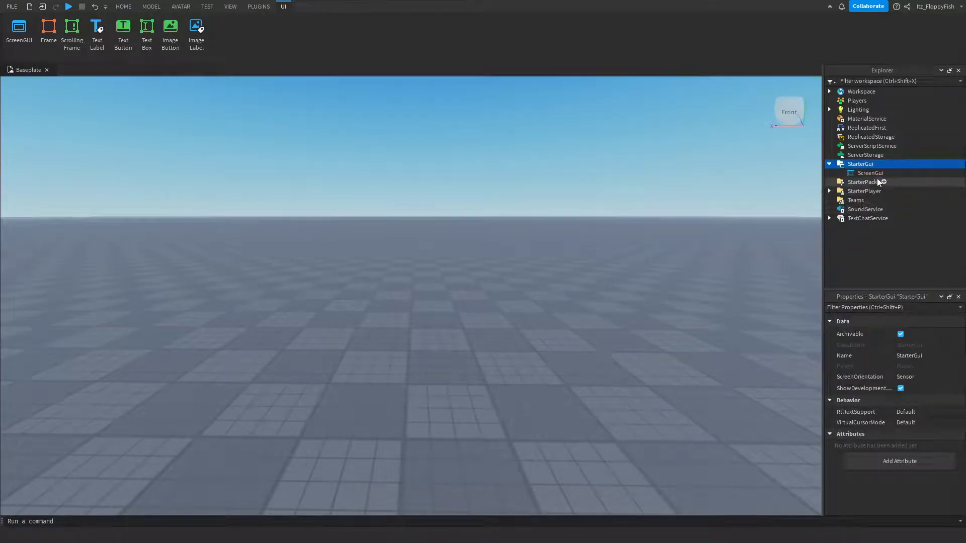
Insert a Frame inside the new ScreenGui
click(875, 176)
click(890, 173)
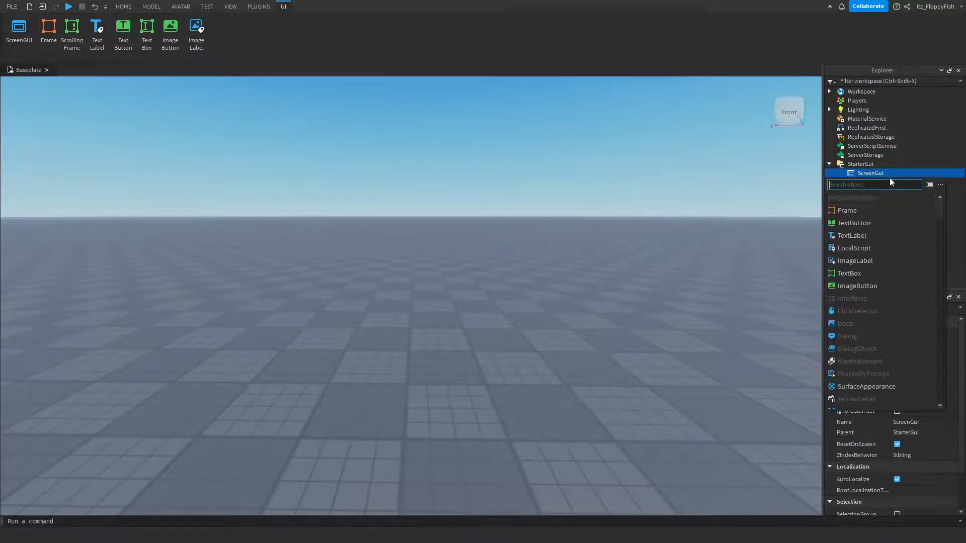
click(878, 214)
Stretch the Frame to fill the whole screen and set BackgroundTransparency to 1
click(46, 120)
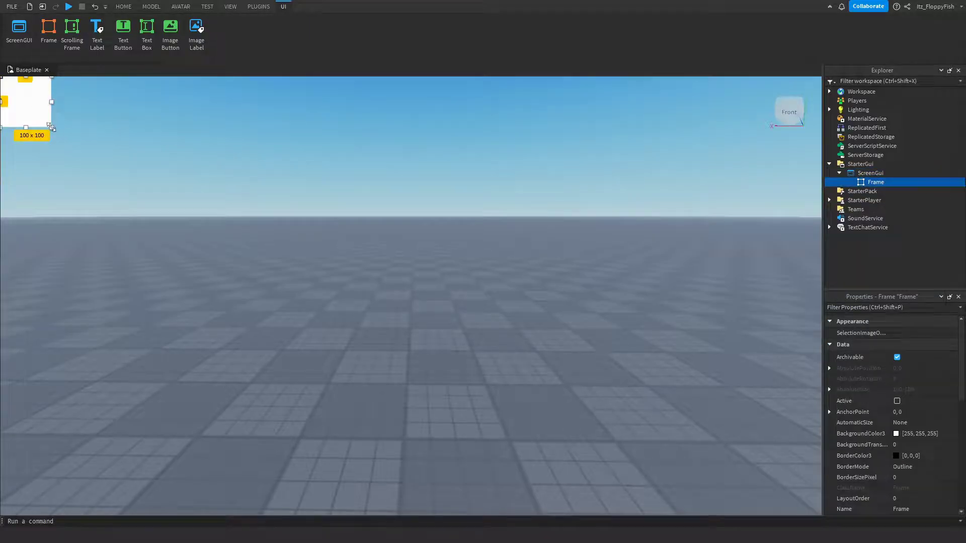
drag(51, 127, 822, 516)
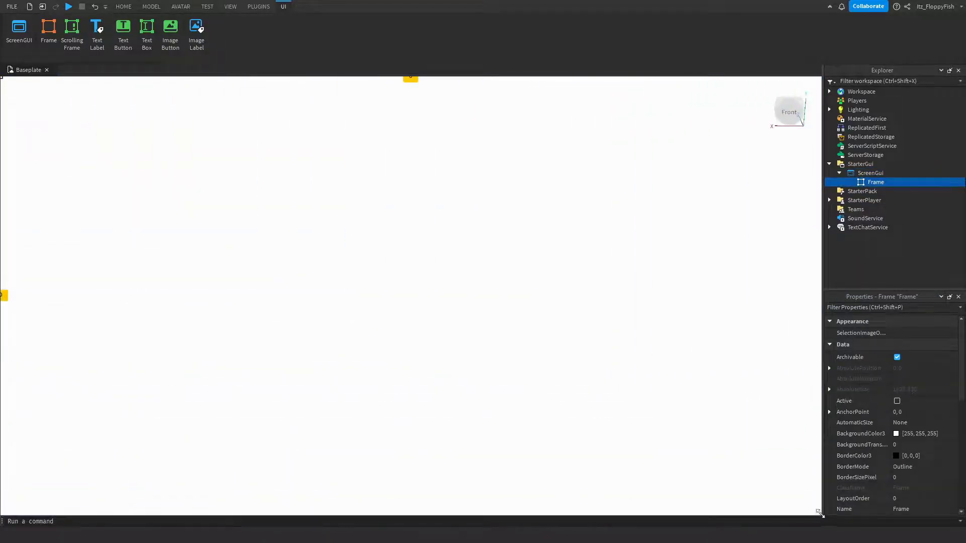
click(928, 446)
text(1)
key(Return)
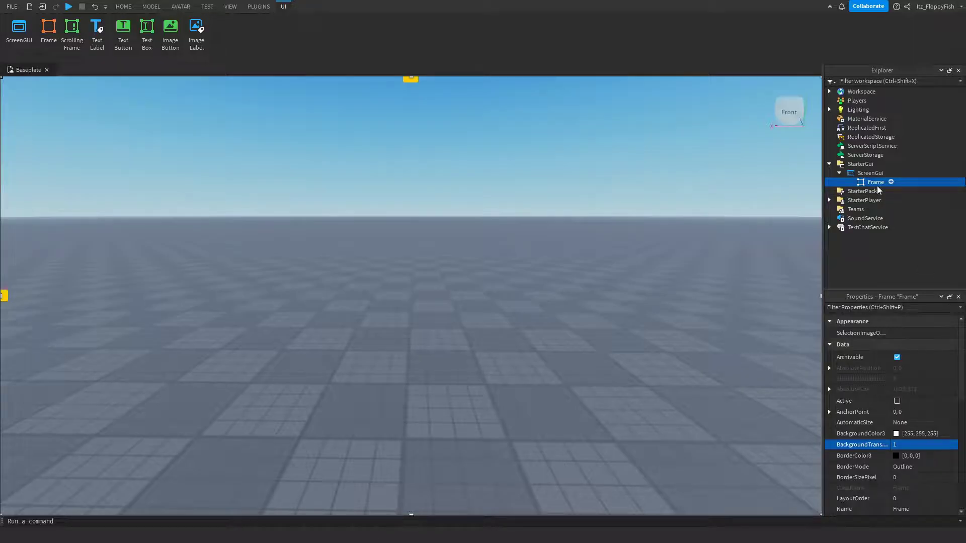
Add a TextButton inside the Frame and move it partway down the left edge
click(890, 182)
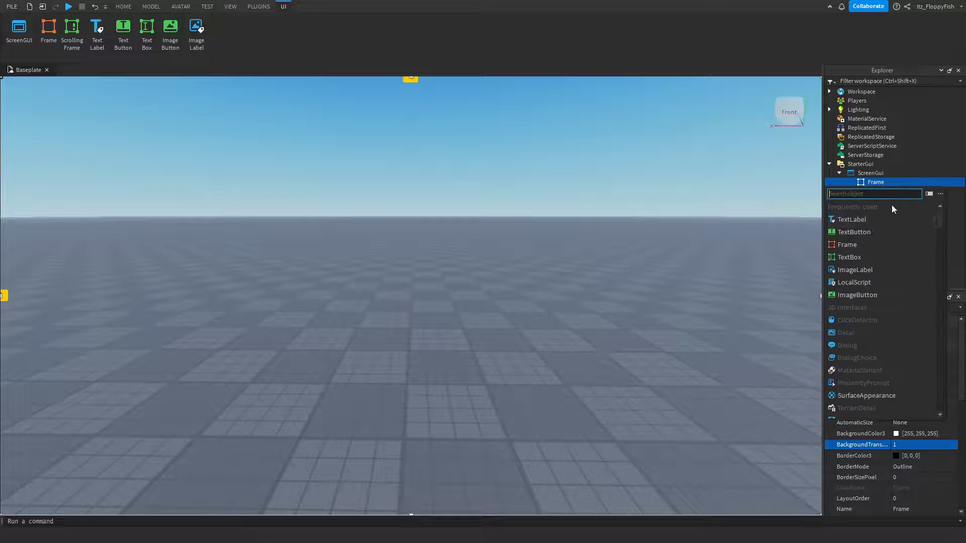
click(880, 232)
drag(80, 90, 99, 272)
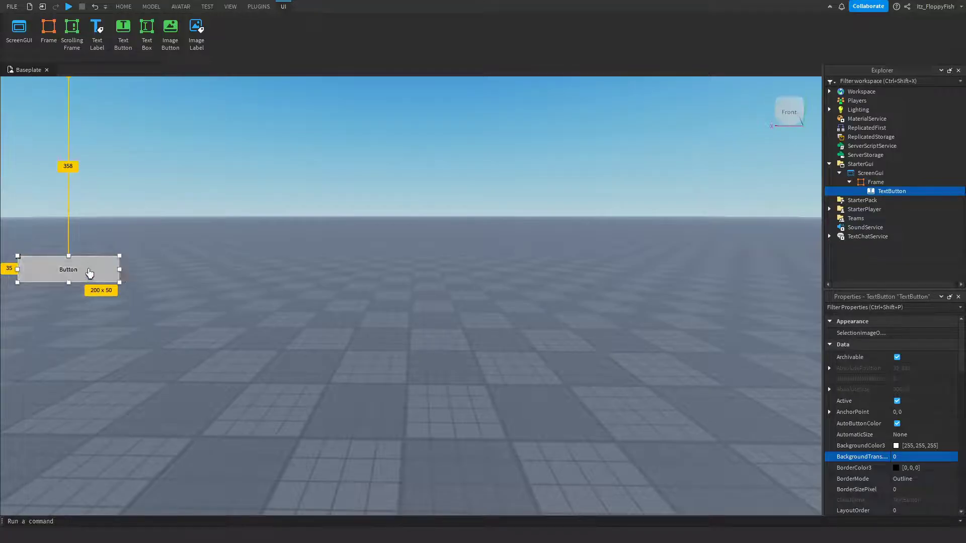
drag(86, 276, 85, 287)
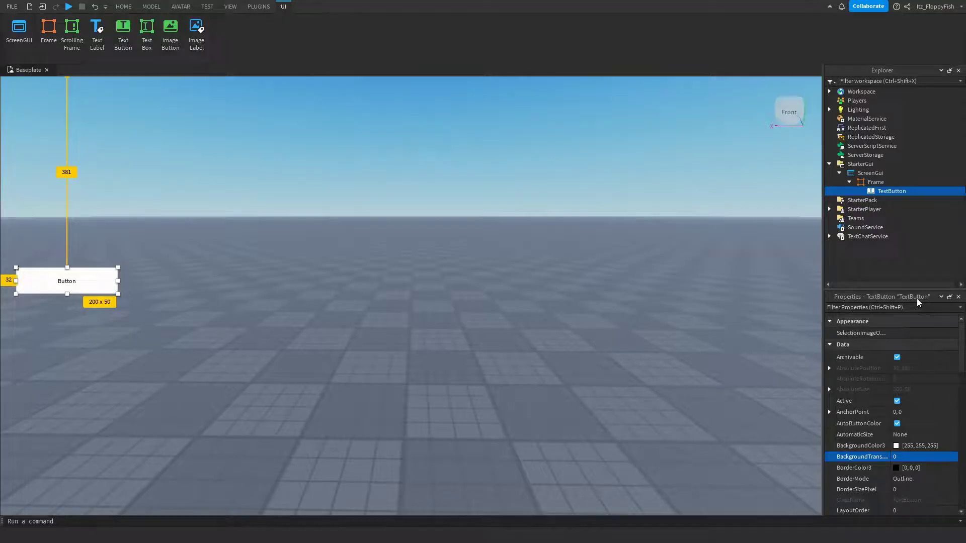
Set the TextButton's FontFace to Fredoka One
scroll(925, 448, down, 10)
scroll(922, 462, down, 5)
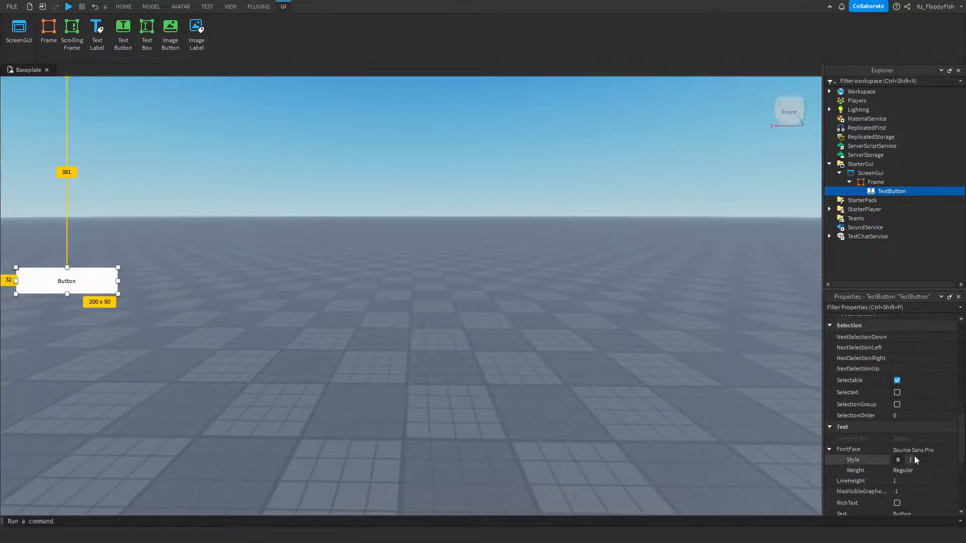
click(914, 454)
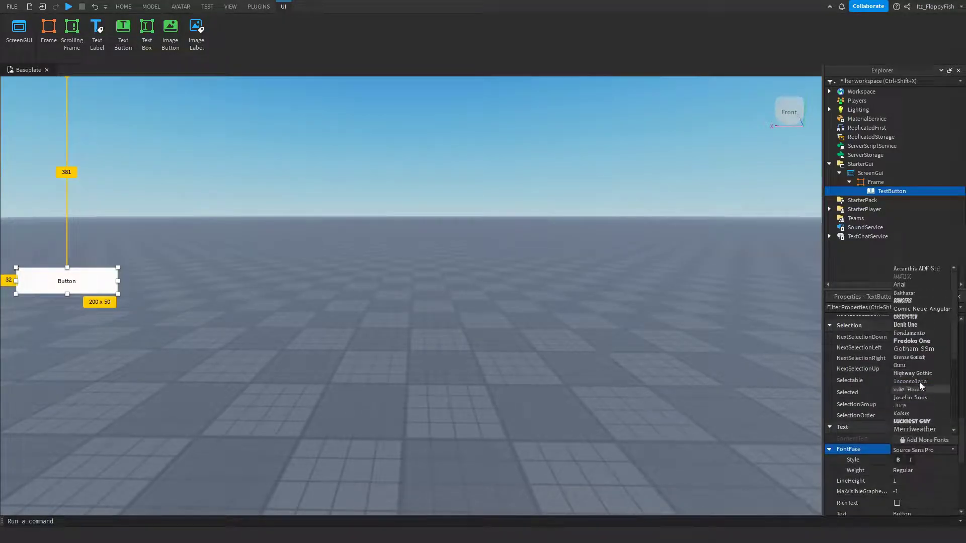
click(913, 341)
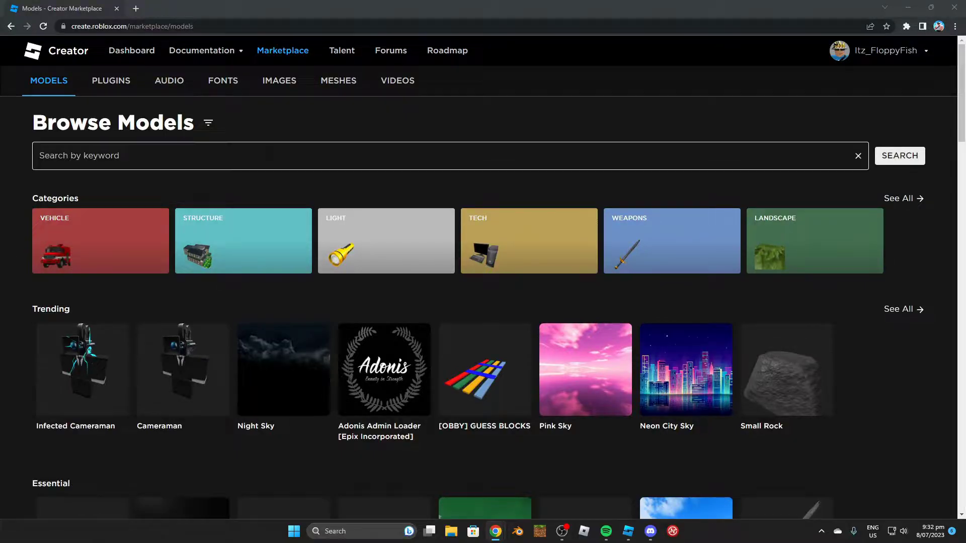
Switch the Creator Marketplace to the Audio category
click(170, 83)
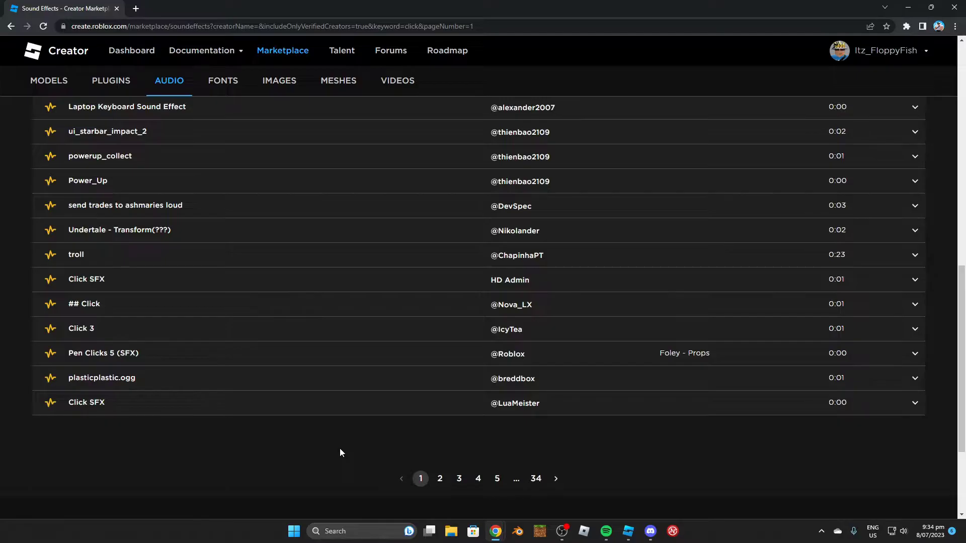
click(296, 405)
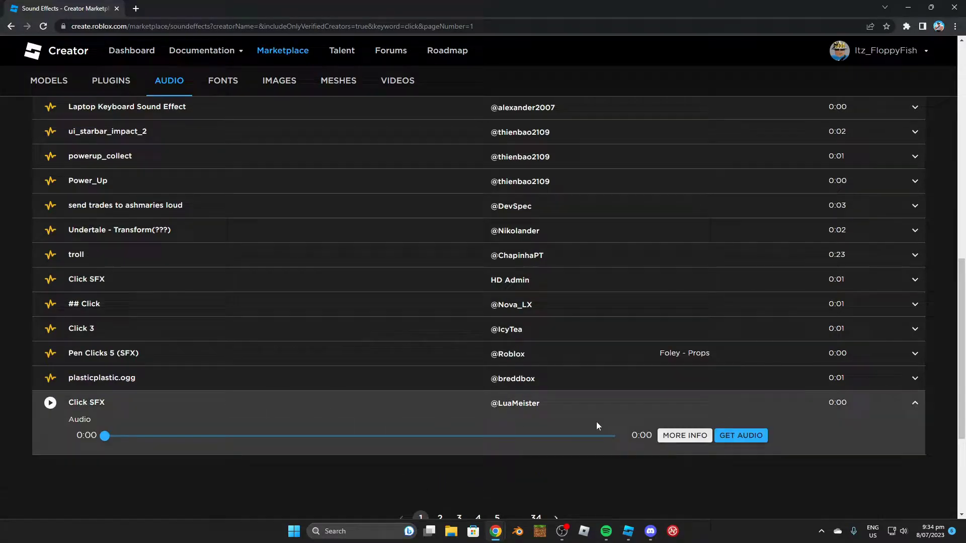
click(680, 436)
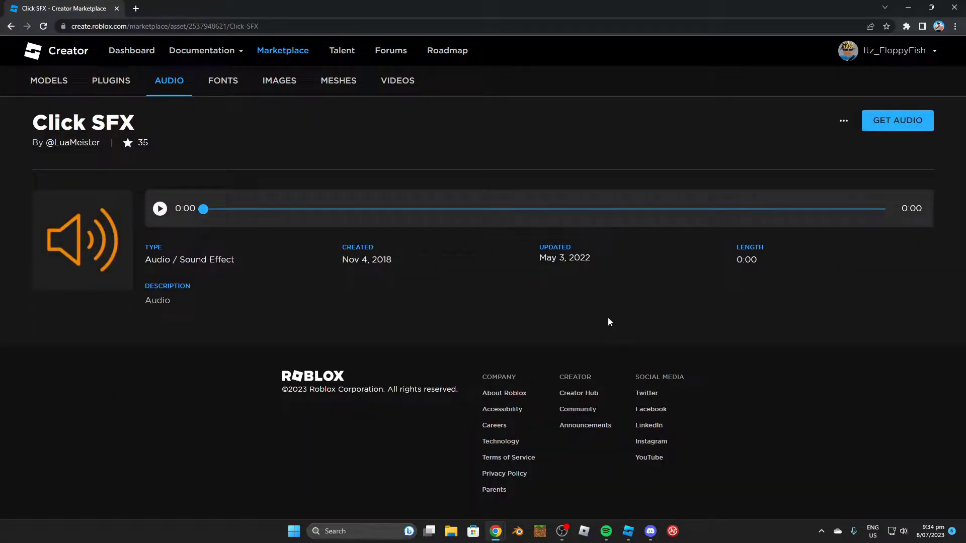
click(200, 26)
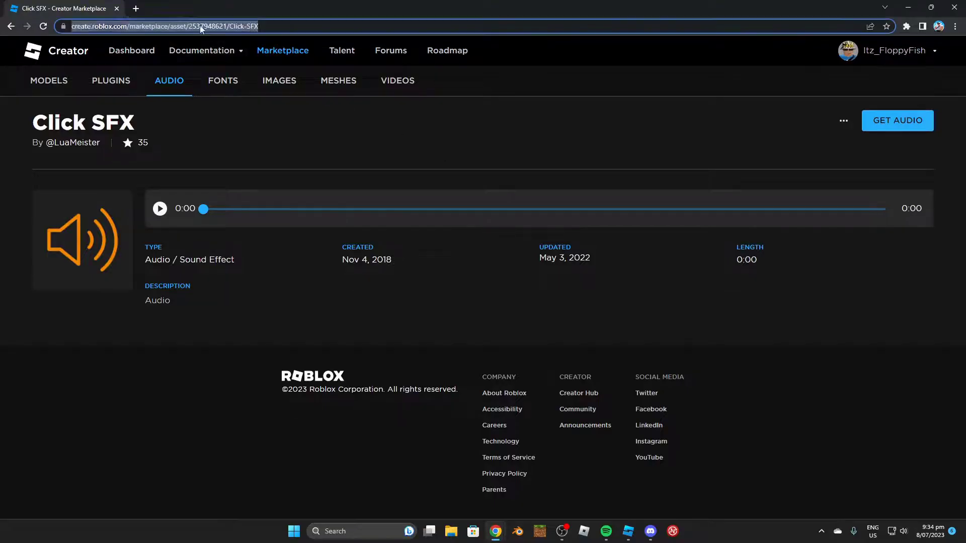
double_click(225, 27)
key(ctrl+c)
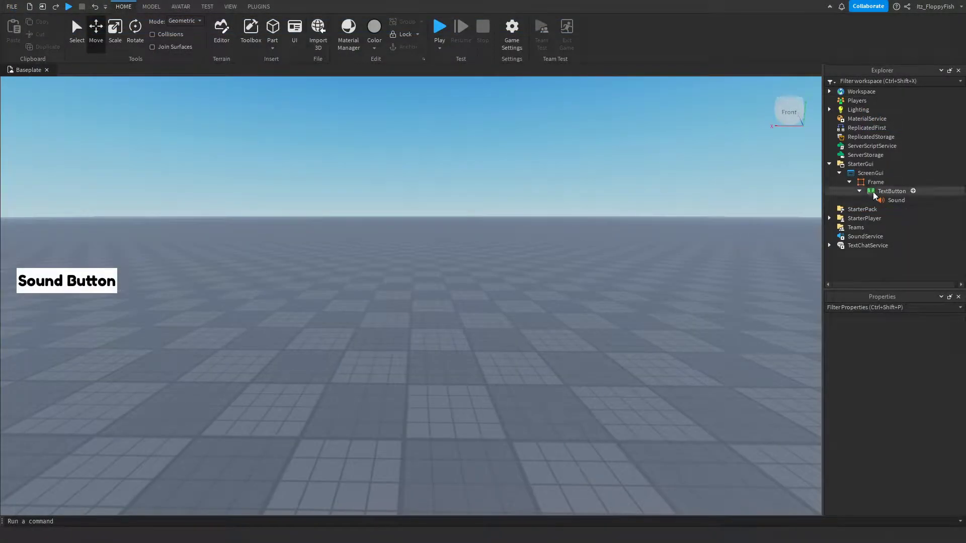
click(888, 201)
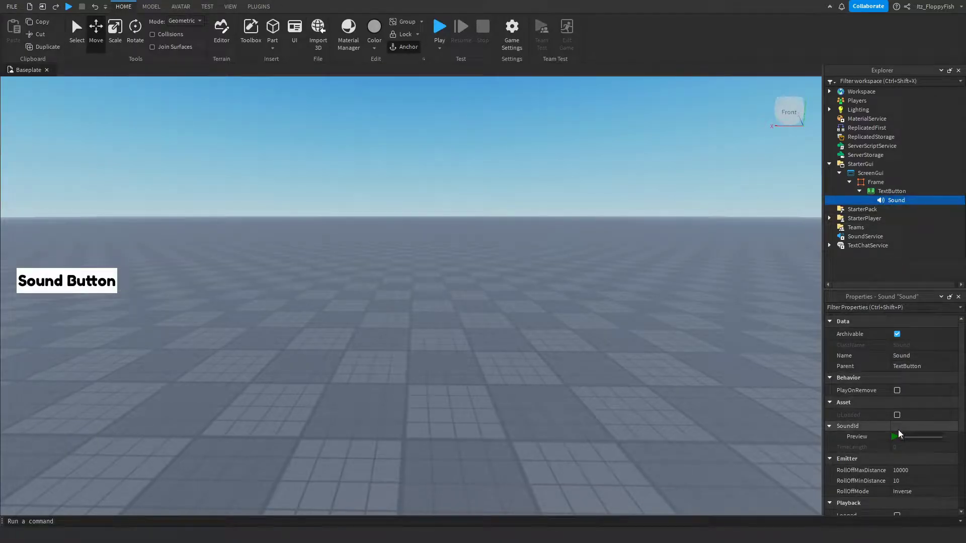
click(914, 426)
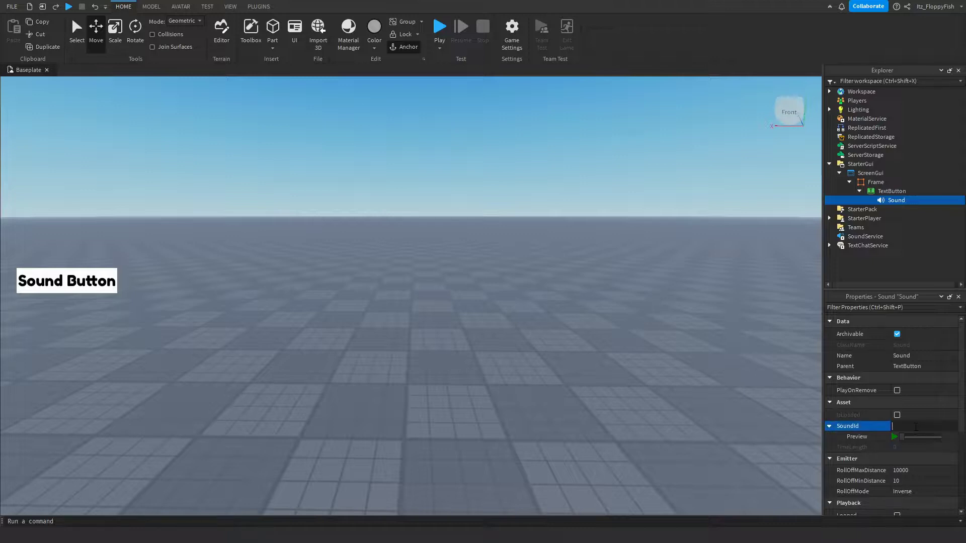
key(ctrl+v)
key(Return)
click(727, 252)
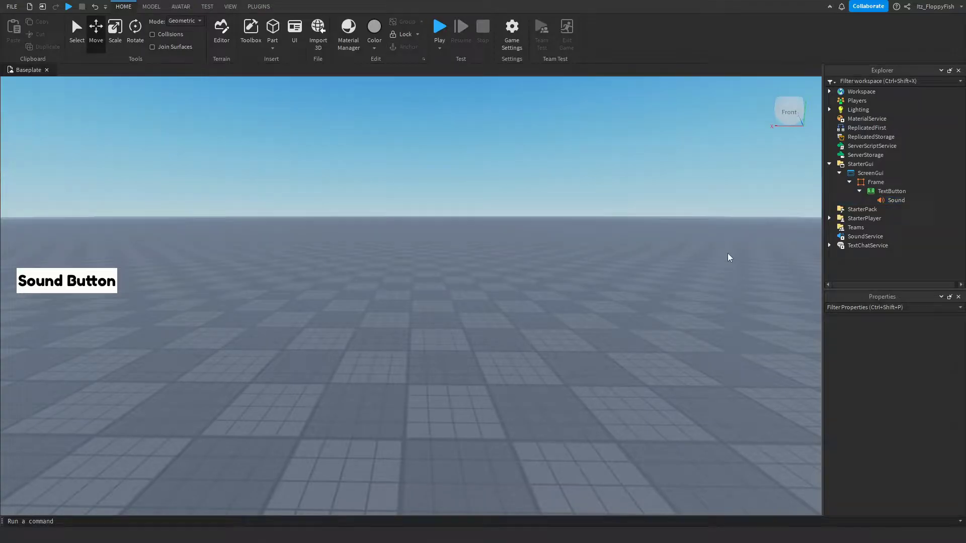
Add a LocalScript under the TextButton and delete its placeholder print code
click(914, 191)
click(882, 226)
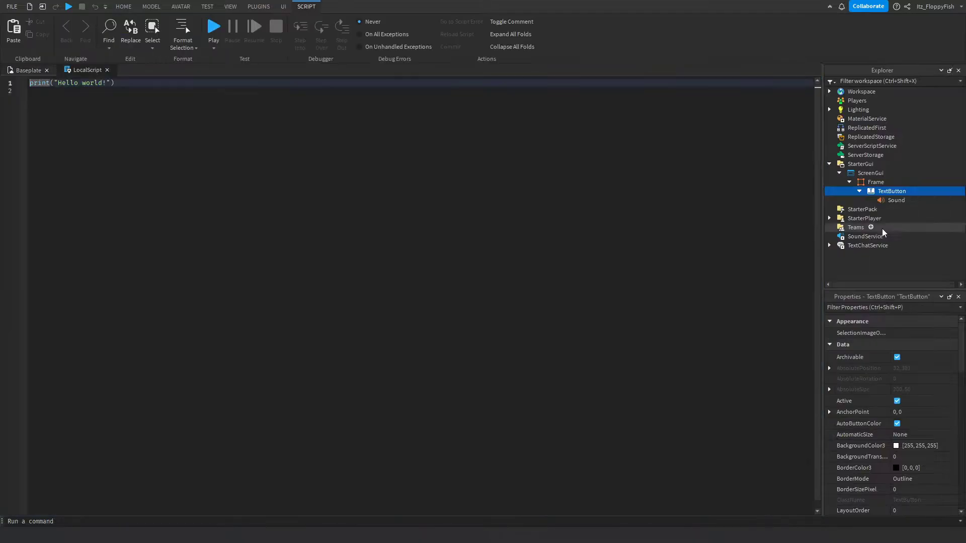
click(167, 322)
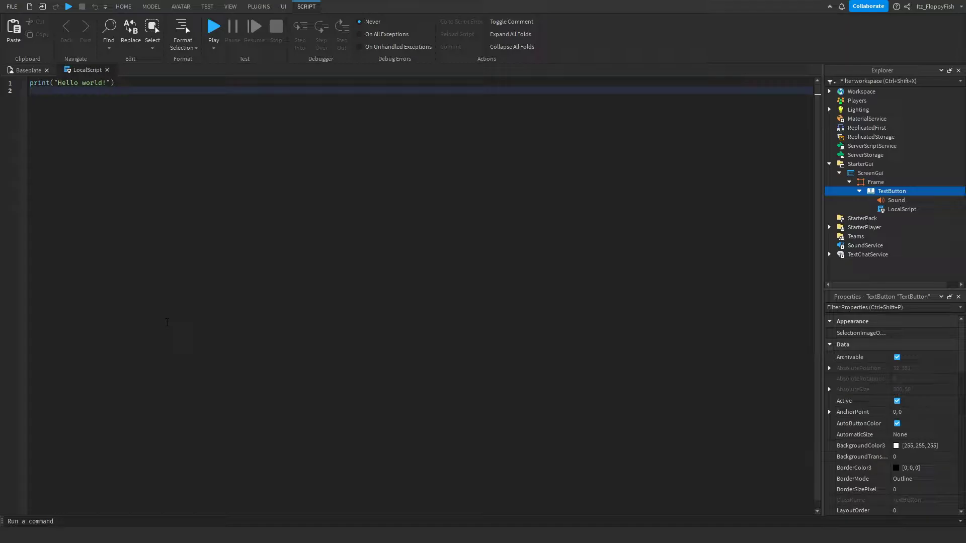
key(ctrl+a)
key(BackSpace)
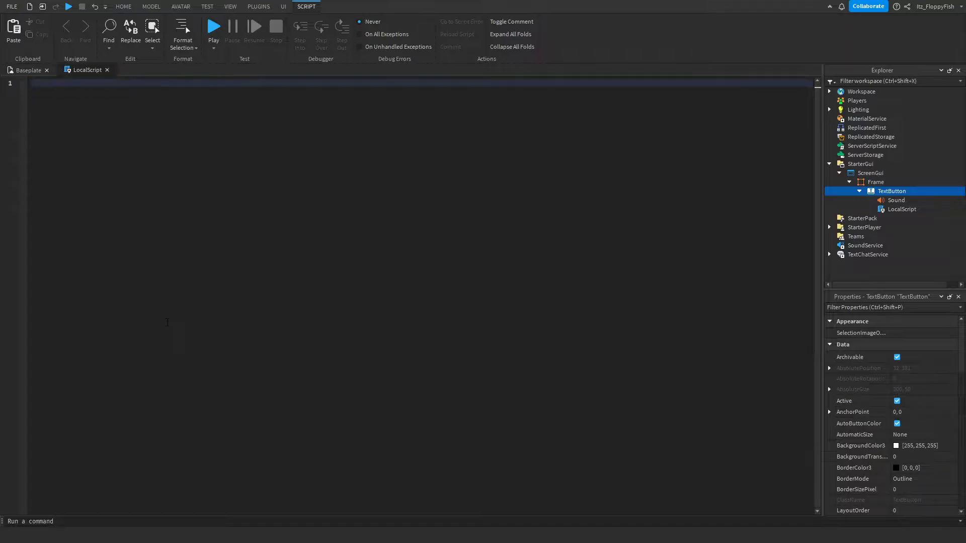
Paste the script that plays the Sound on MouseButton1Click and check its Sound reference
text(local Sound = script.Parent.Sound -- Change Sound to whatever your sound is called.  script.Parent.MouseButton1Click:Connect(function() 	Sound:Play() end))
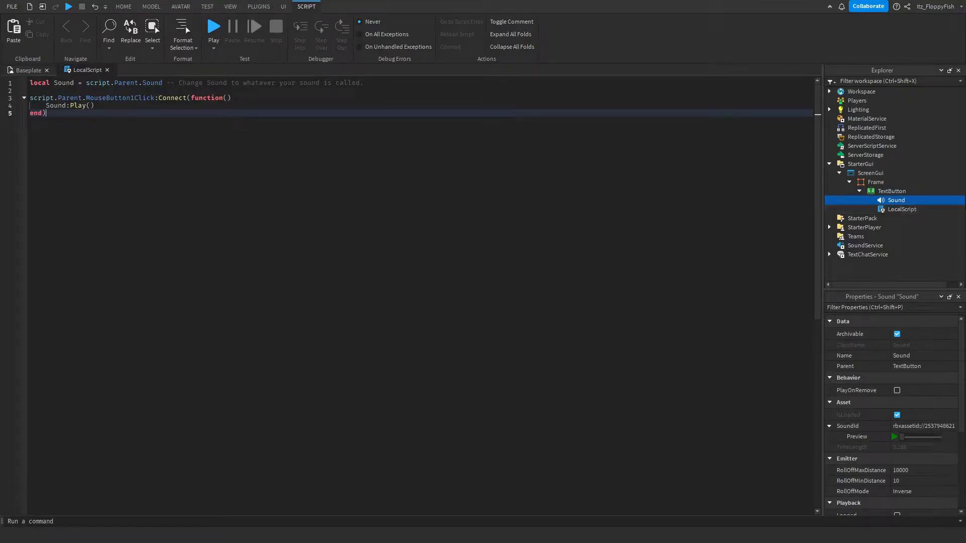
click(153, 83)
click(167, 196)
click(107, 69)
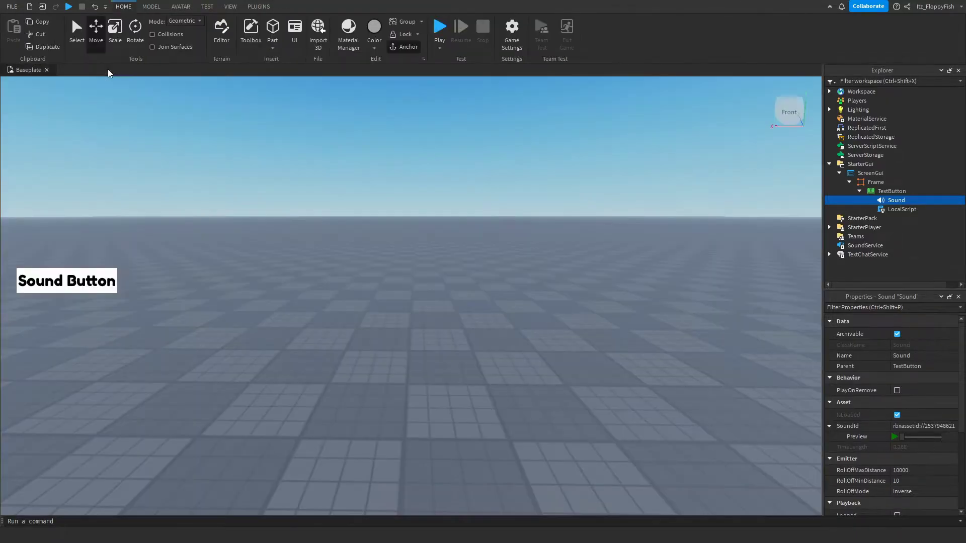
click(160, 105)
click(443, 23)
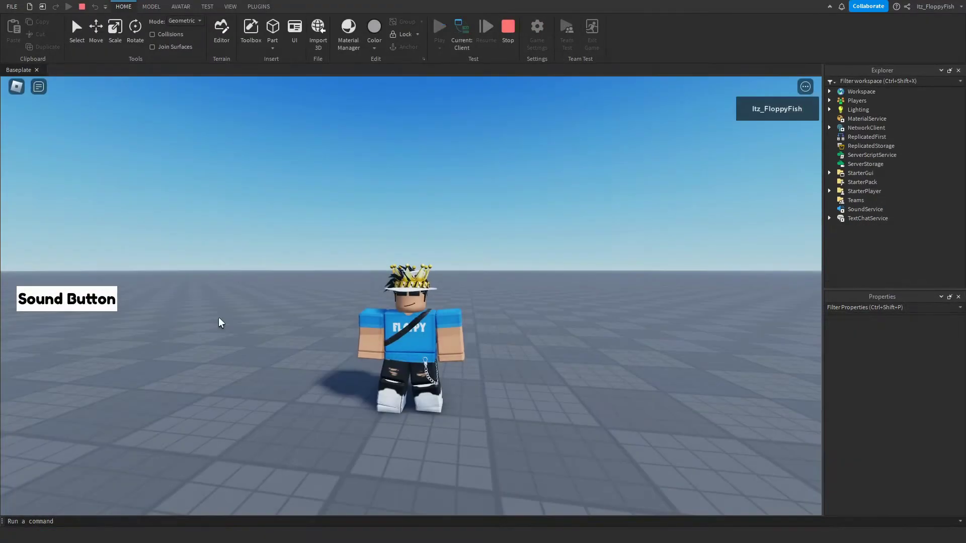
click(81, 298)
key(shift+F5)
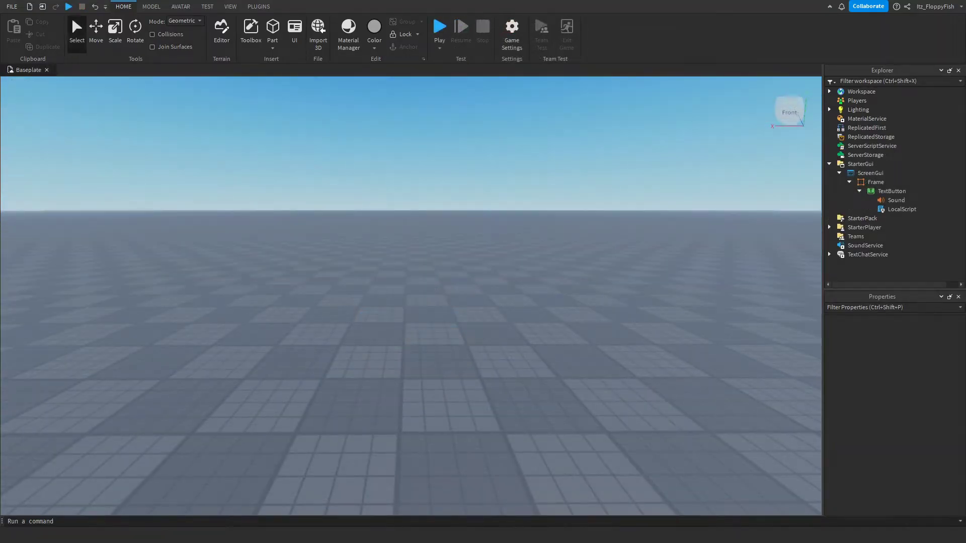